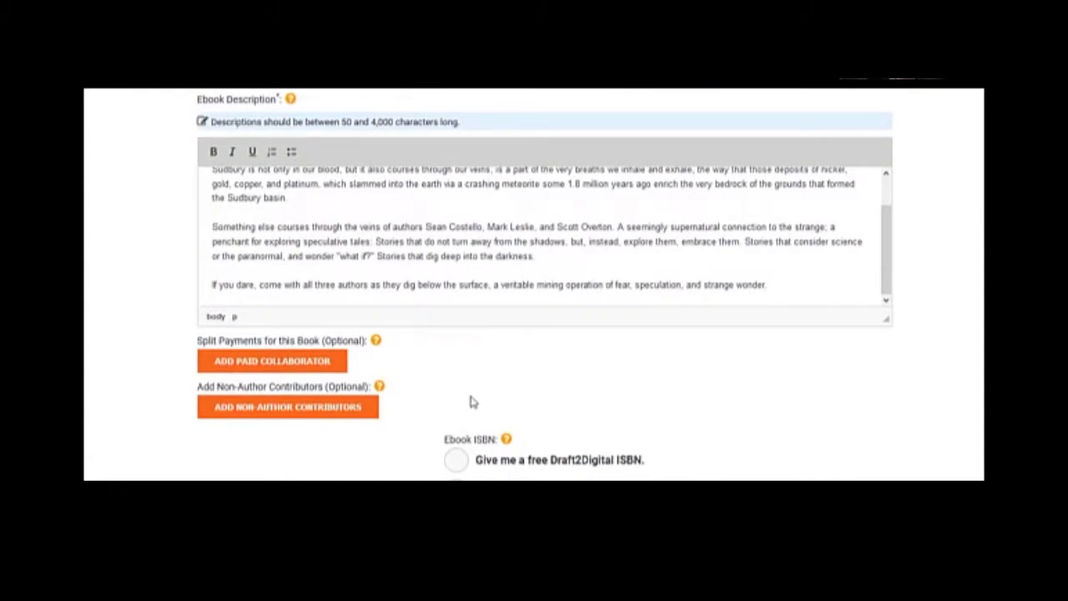
Start adding a paid collaborator to Strange Sudbury Stories, choosing the first co-author's saved email address and name label
mouse_move(379, 343)
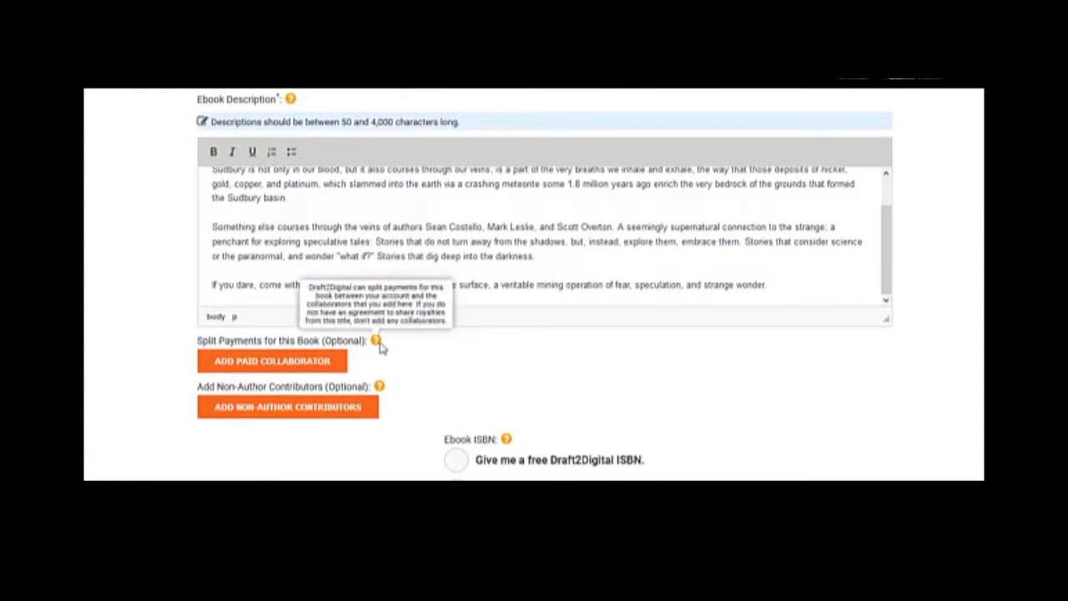
click(297, 364)
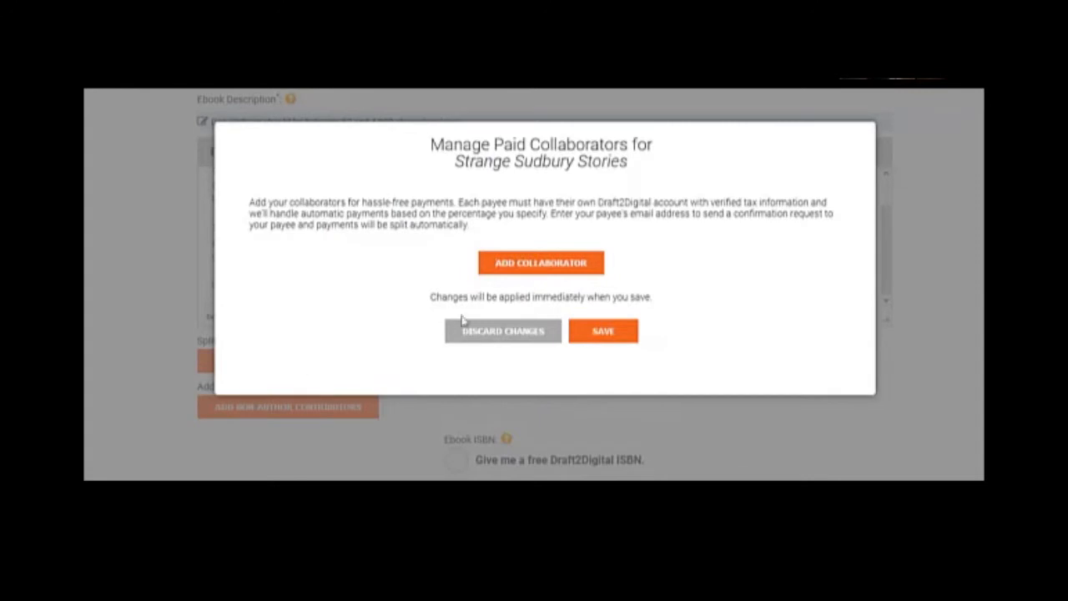
click(573, 267)
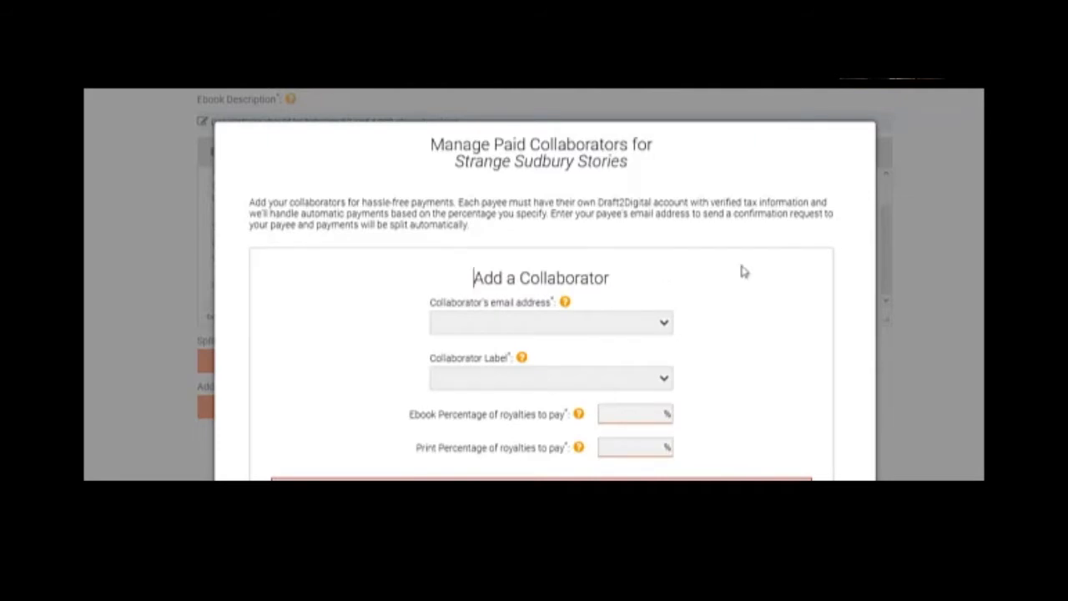
scroll(830, 276, down, 1)
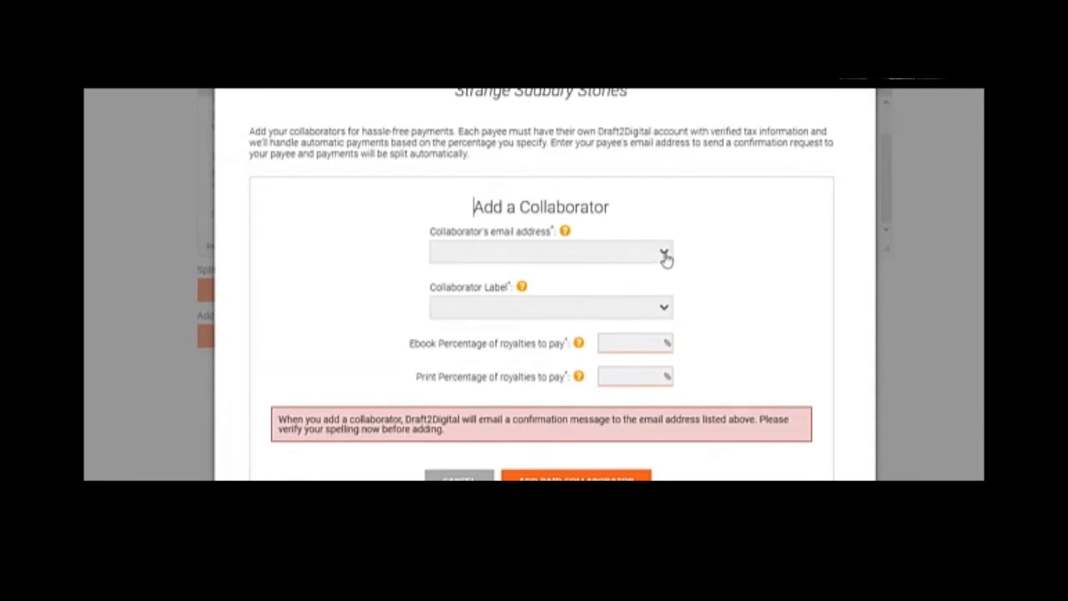
click(636, 253)
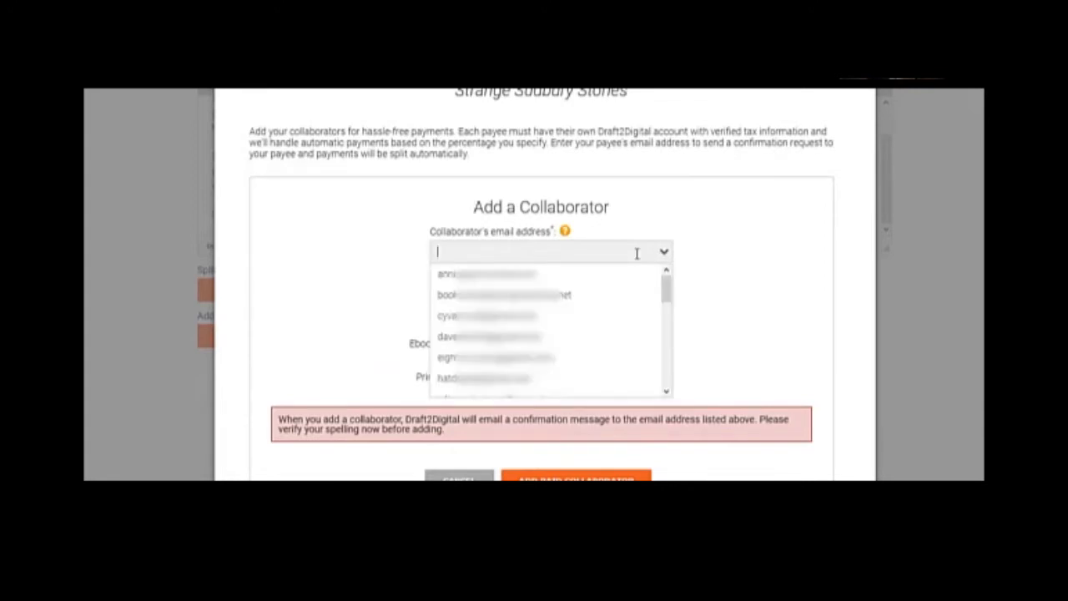
text(red)
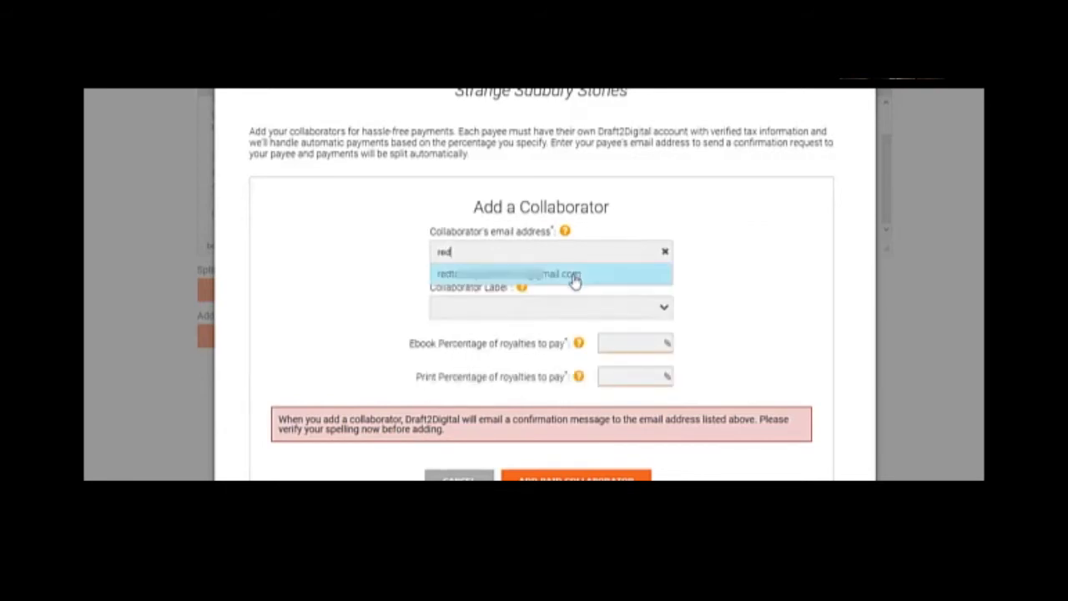
click(574, 278)
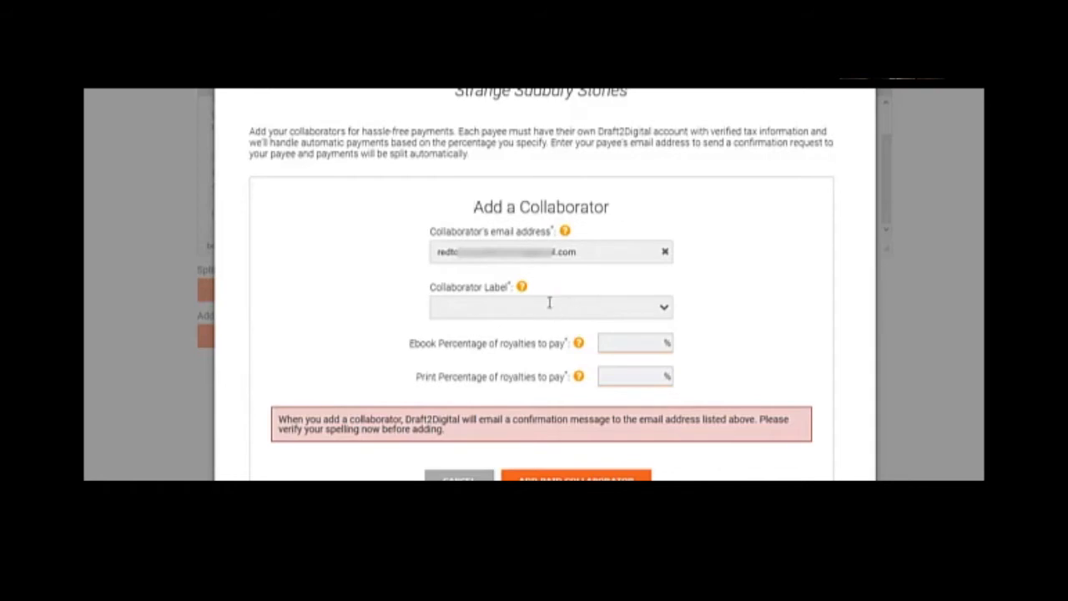
click(549, 305)
text(Sean)
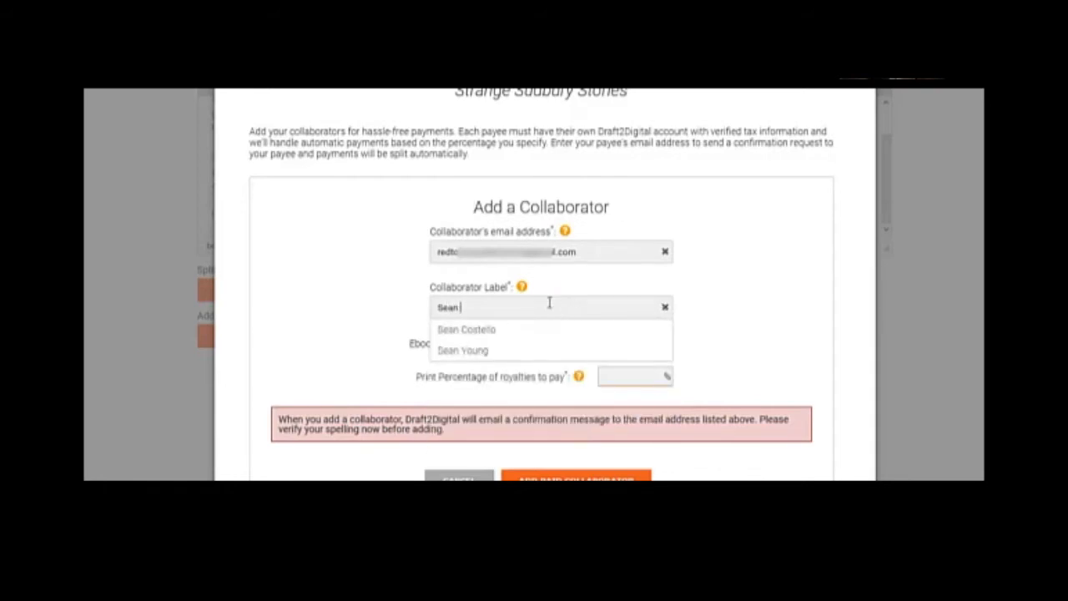
click(503, 332)
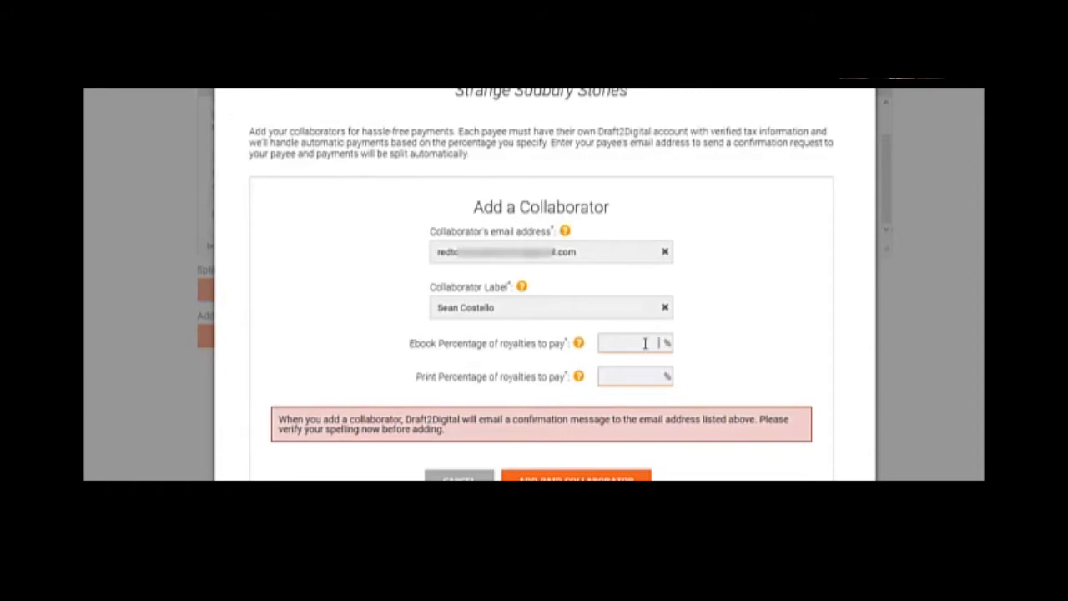
Set the first collaborator's royalties to 33% for ebook and 20% for print, and add them to the book
text(3333)
double_click(654, 377)
text(20)
scroll(784, 362, down, 2)
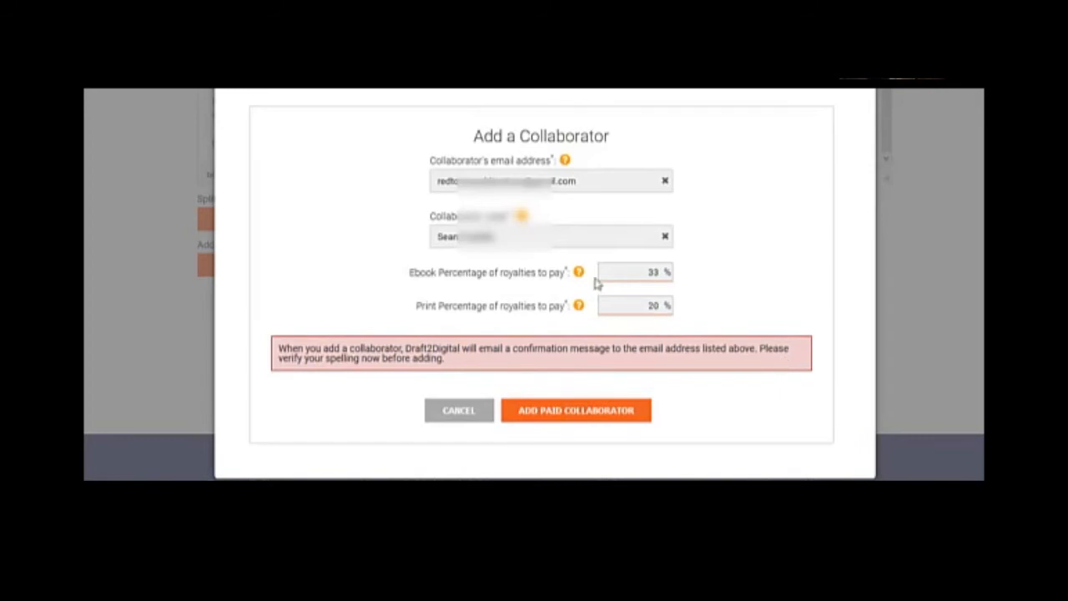
click(580, 412)
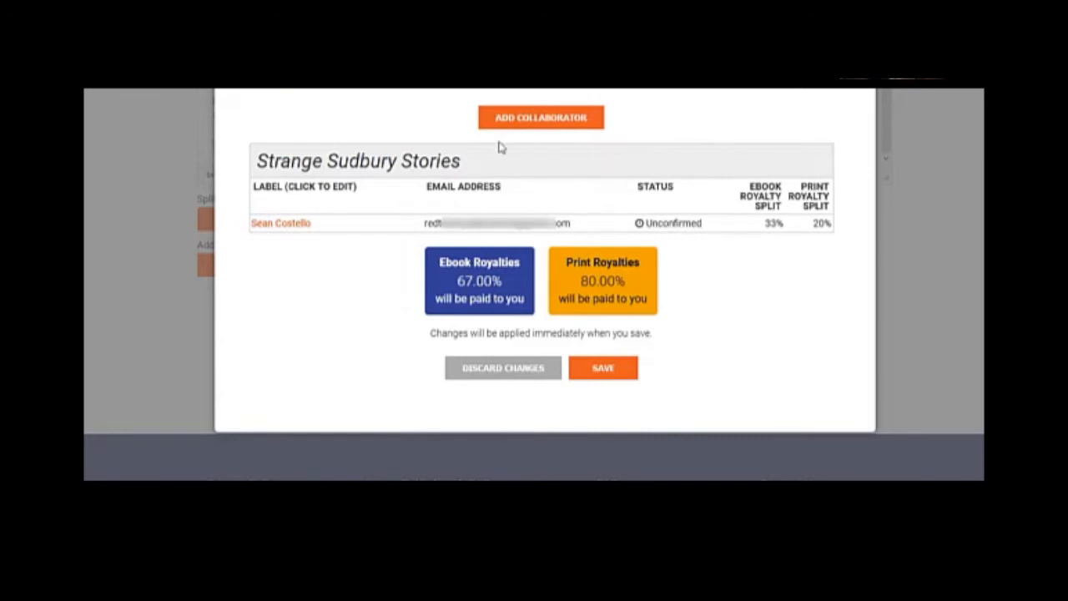
Start adding a second paid collaborator, choosing the other co-author's saved email address and name label
click(539, 118)
click(501, 178)
text(scot)
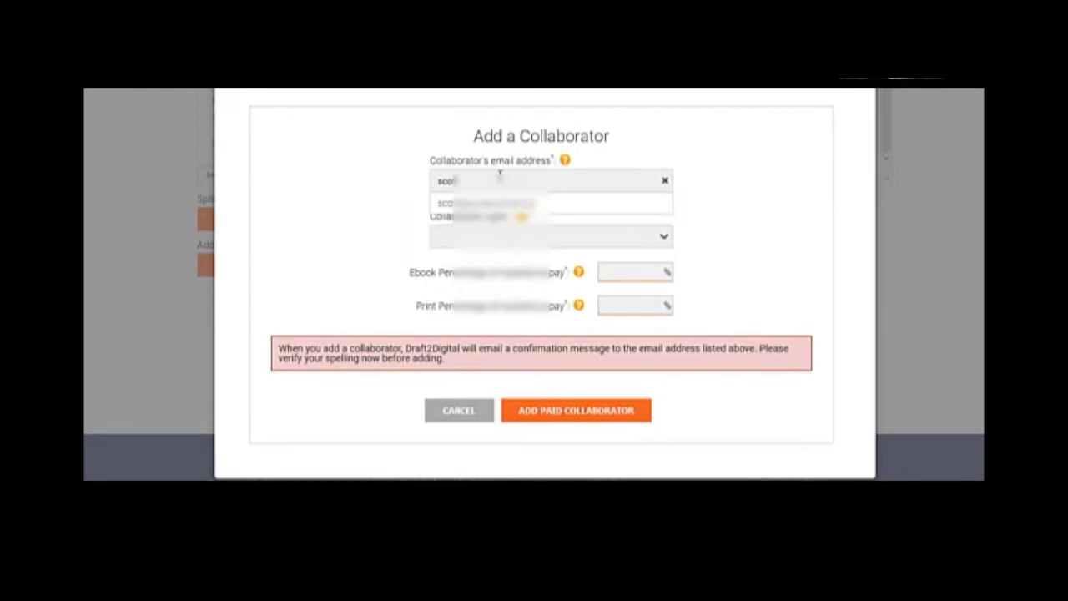
click(503, 206)
click(490, 238)
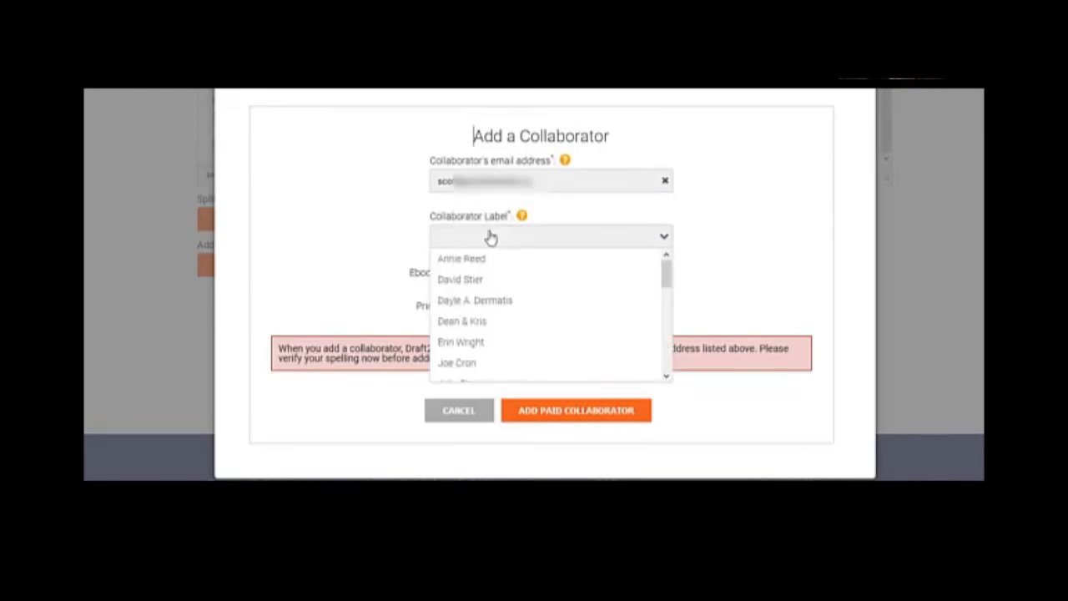
text(Scott)
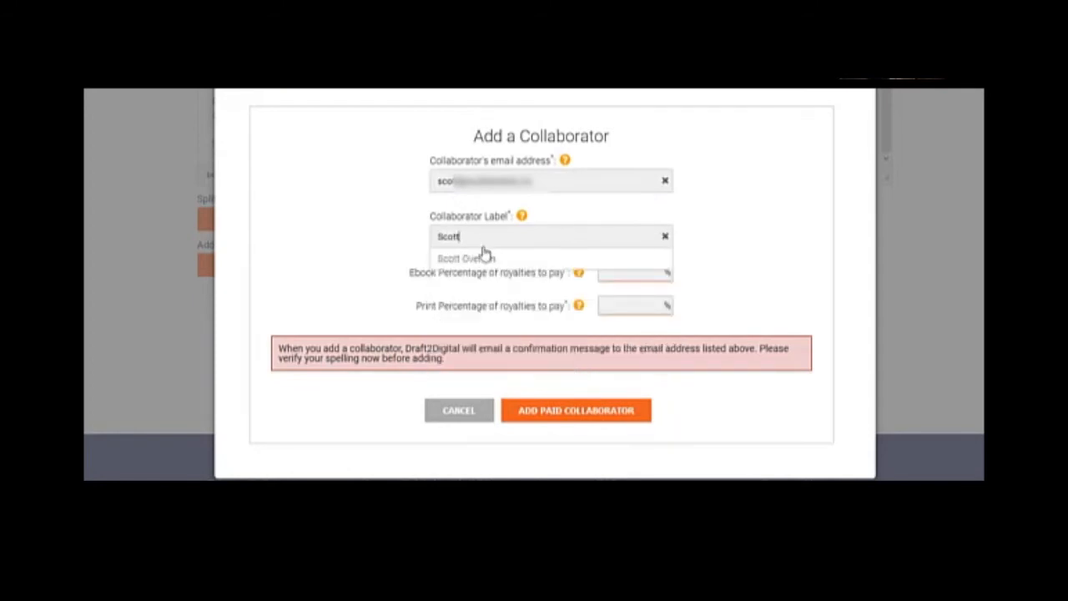
click(481, 255)
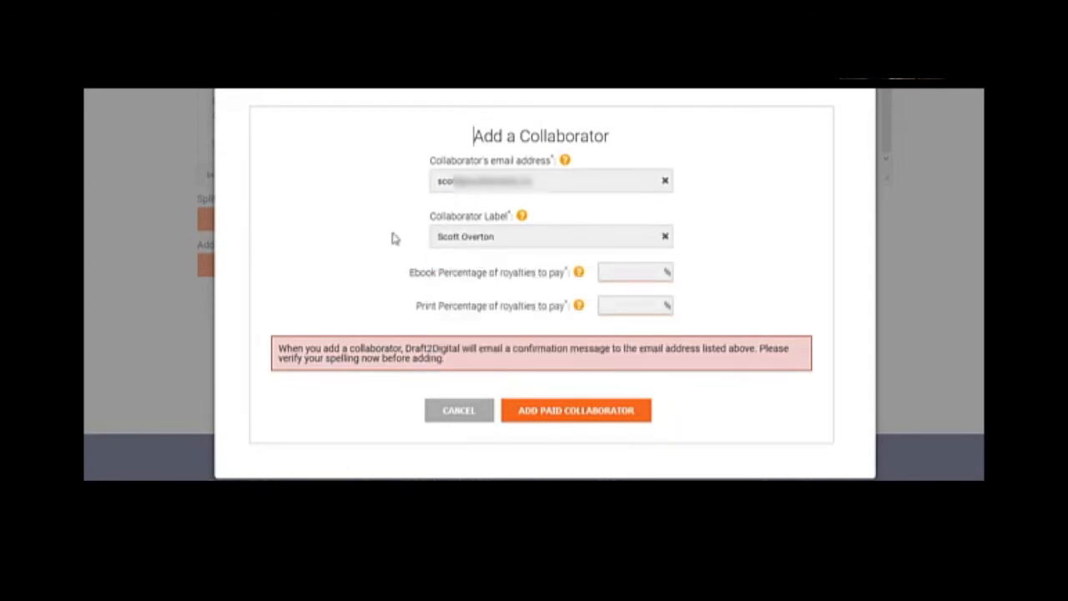
Give the second collaborator 33% of ebook royalties and 20% of print royalties, and add them to the split
click(631, 273)
text(33)
click(641, 305)
text(20)
click(570, 411)
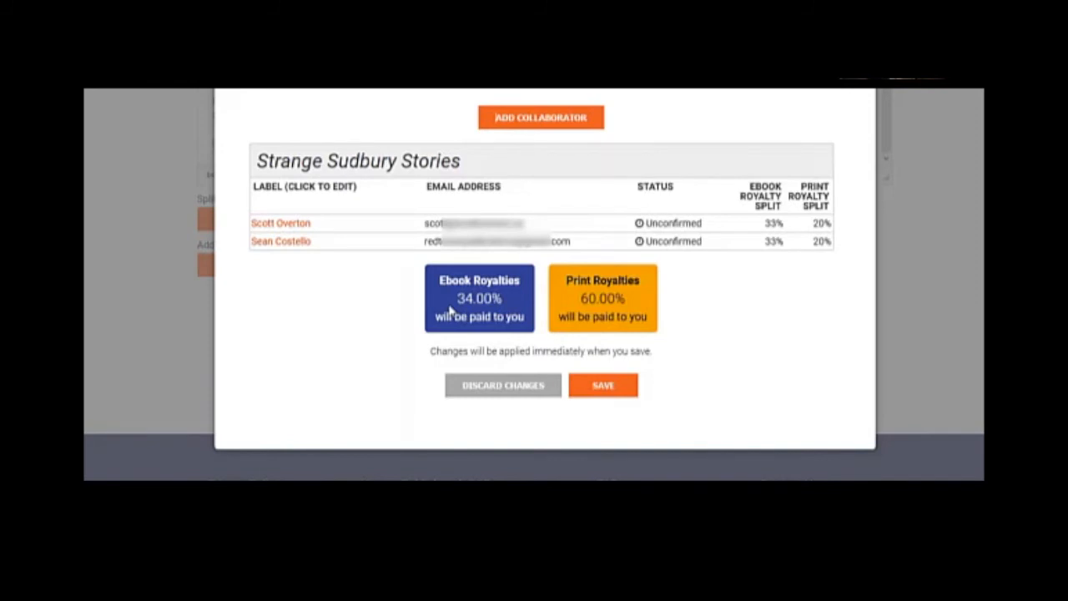
Edit the second collaborator's split to 35% for ebook and 10% for print, and save it
click(286, 226)
double_click(651, 271)
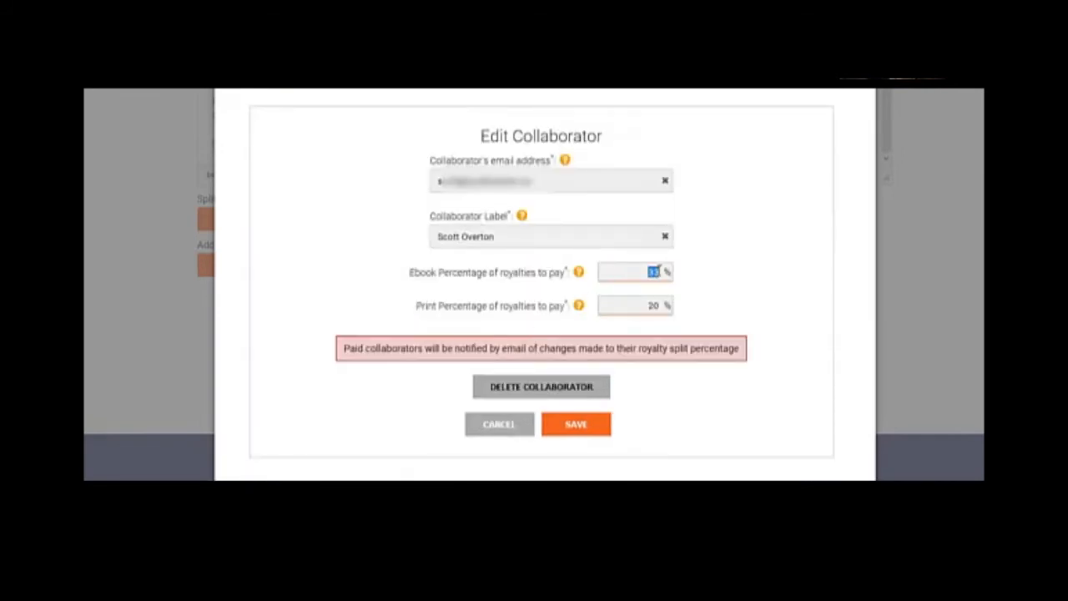
text(35)
double_click(651, 274)
double_click(654, 305)
text(10)
click(576, 426)
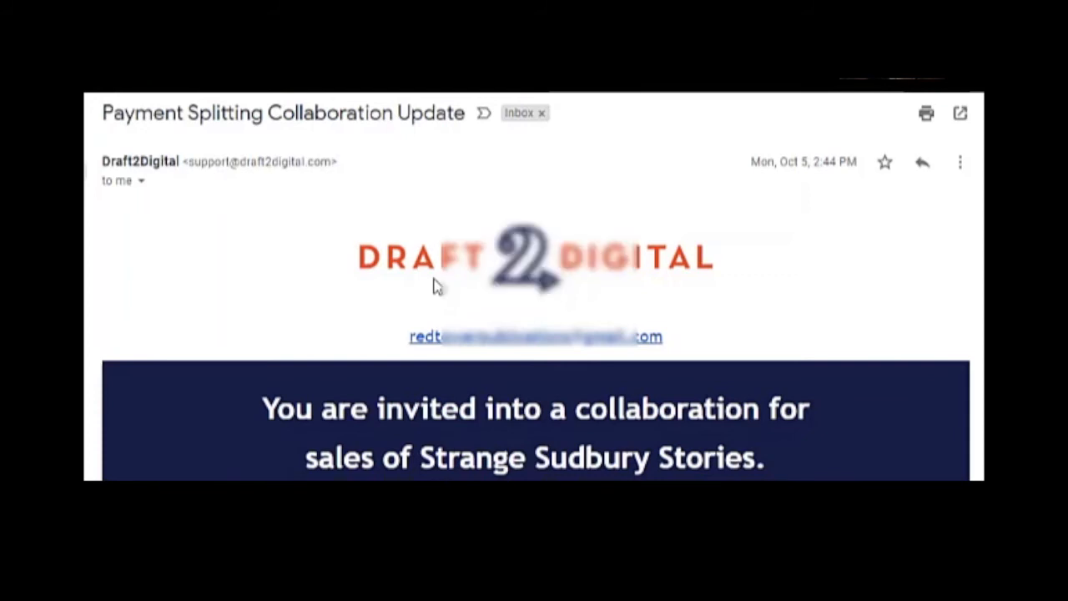
Switch to the email inbox and read through the Payment Splitting Collaboration Update invitation, including its confirmation link and terms
scroll(436, 286, down, 2)
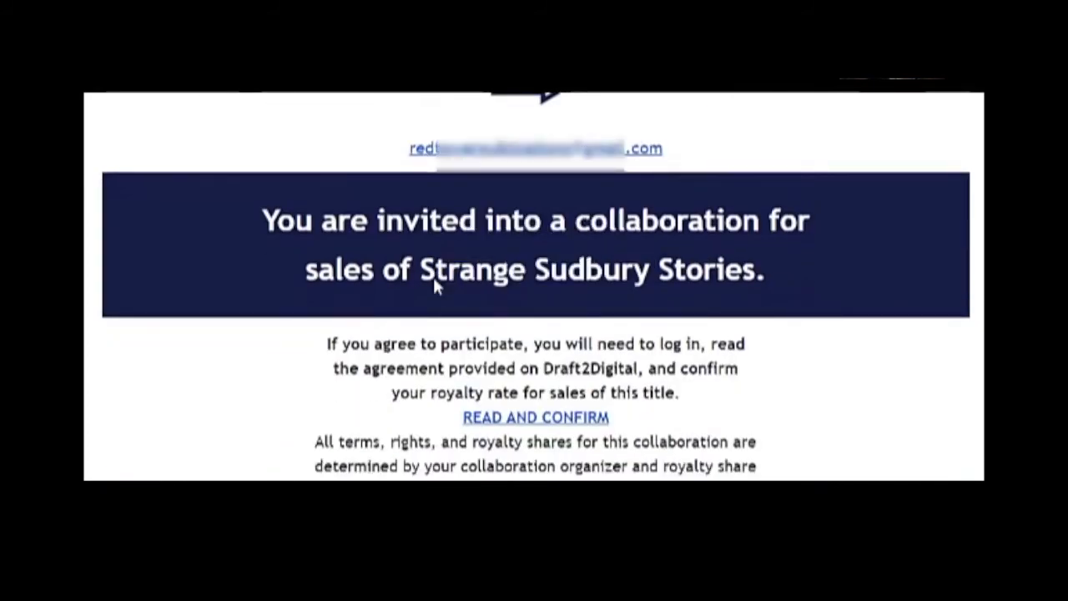
scroll(434, 278, down, 1)
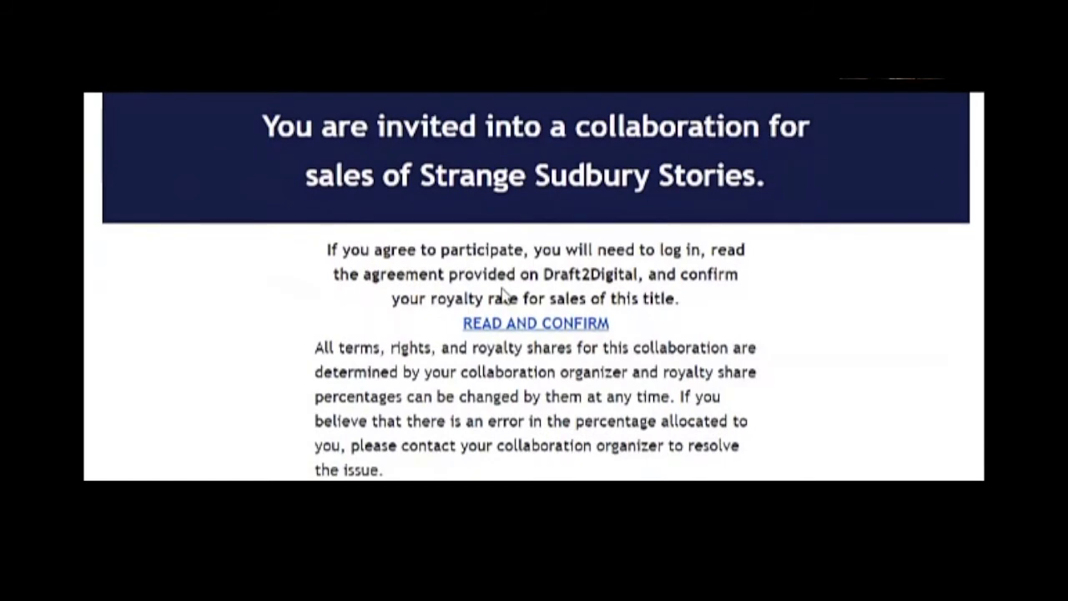
scroll(503, 293, down, 1)
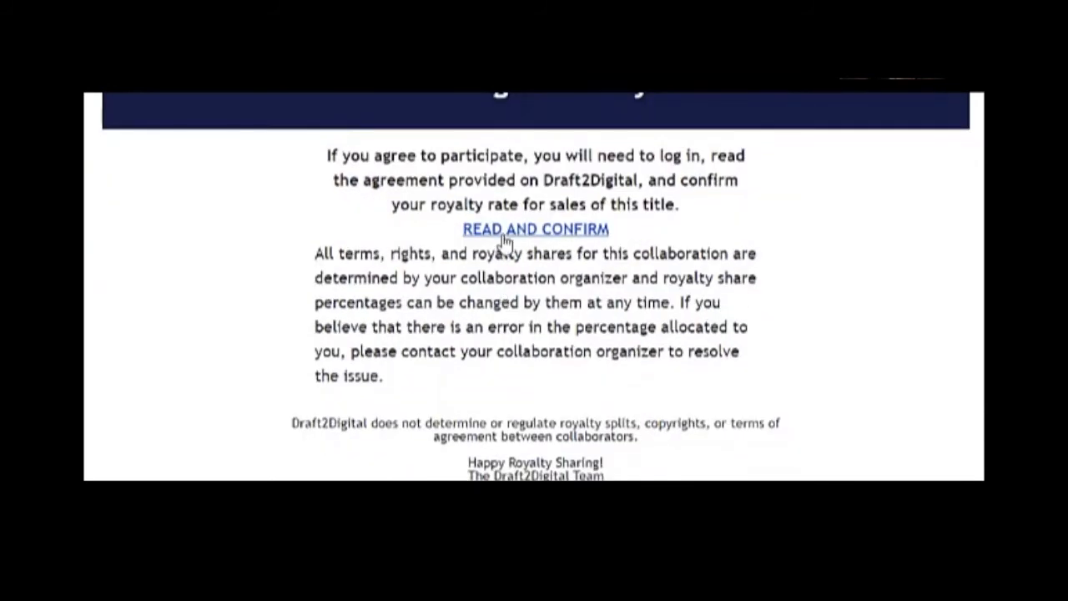
scroll(505, 240, down, 2)
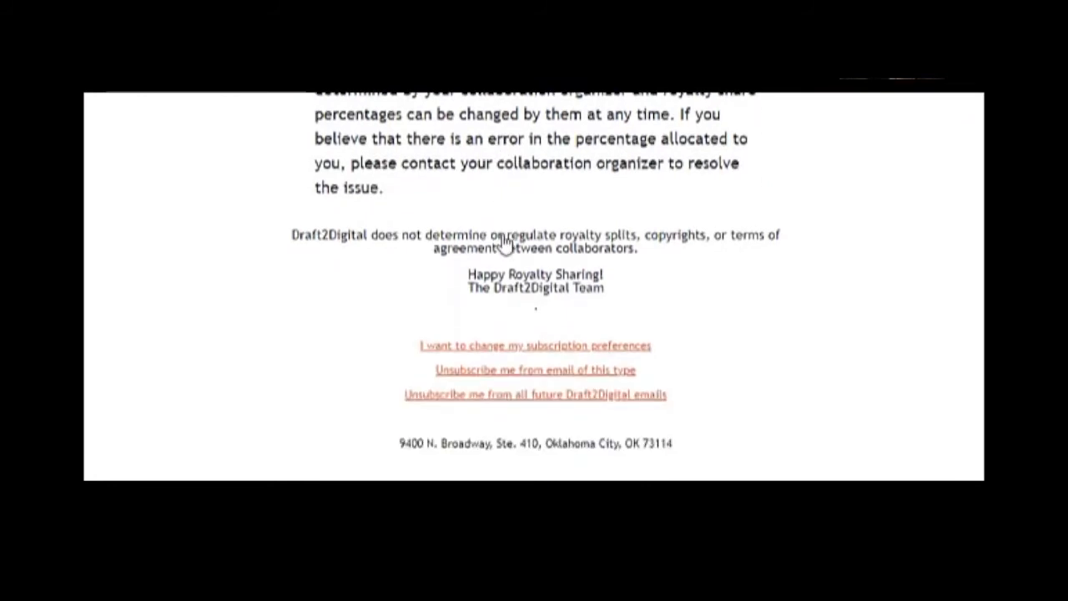
scroll(503, 240, up, 1)
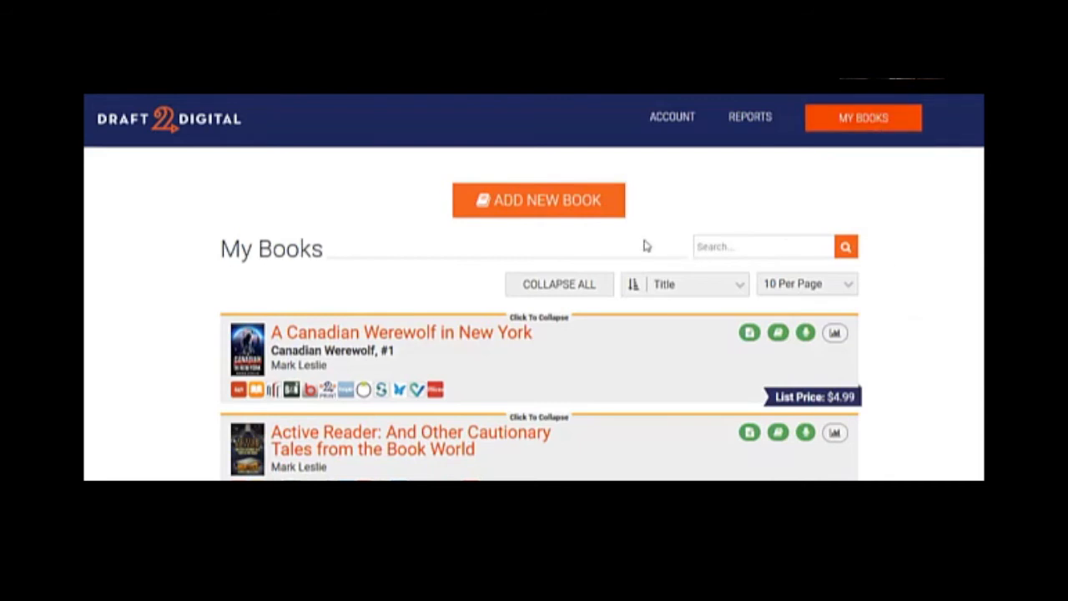
Search the Draft2Digital book list for "strange" and open the ebook details of Strange Sudbury Stories
click(723, 250)
text(strange)
key(Return)
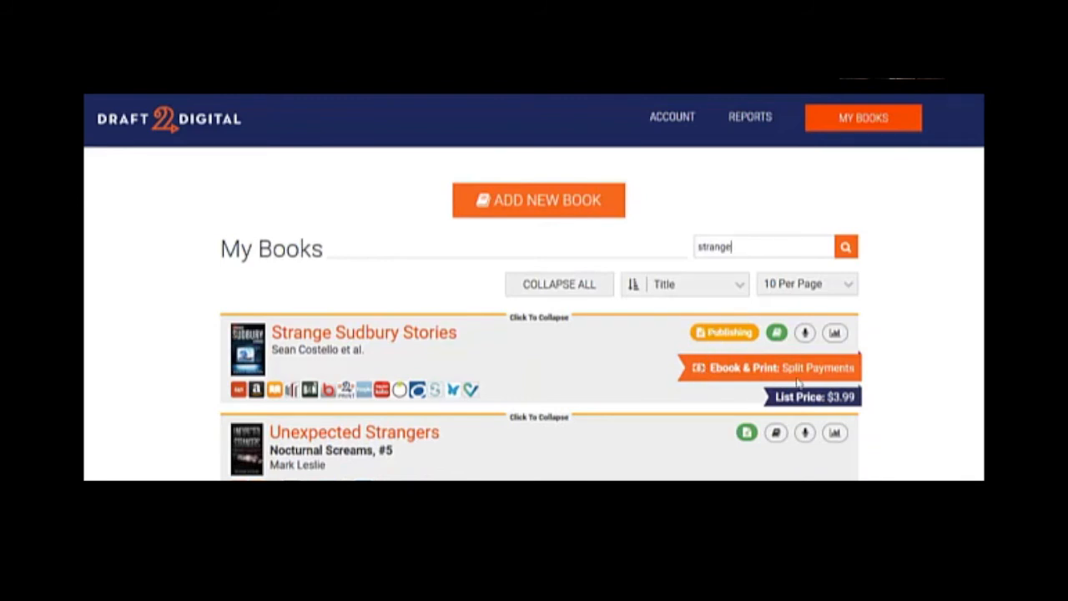
click(376, 338)
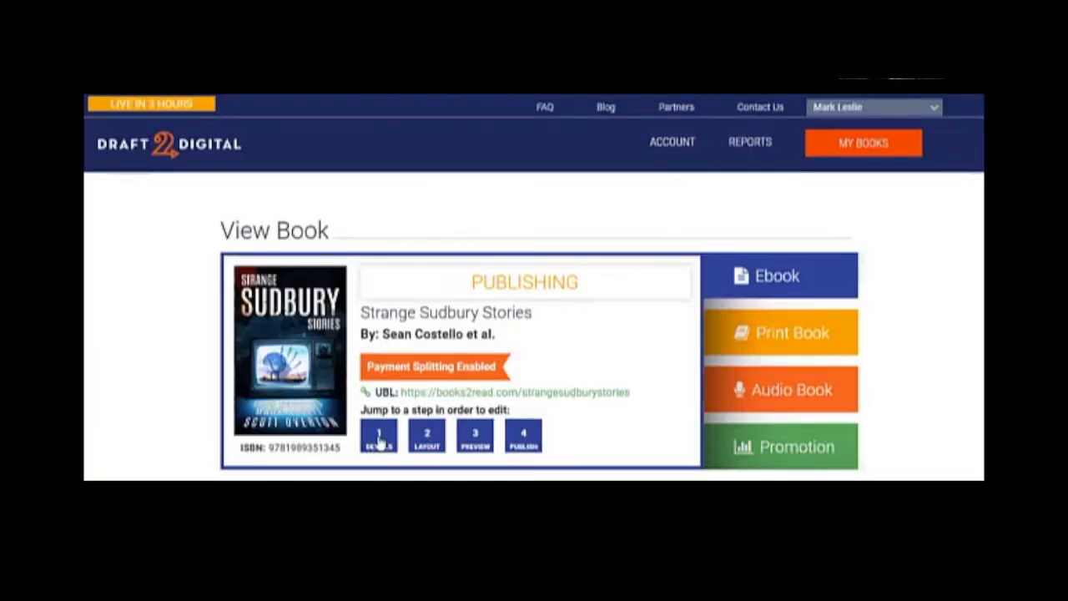
click(380, 441)
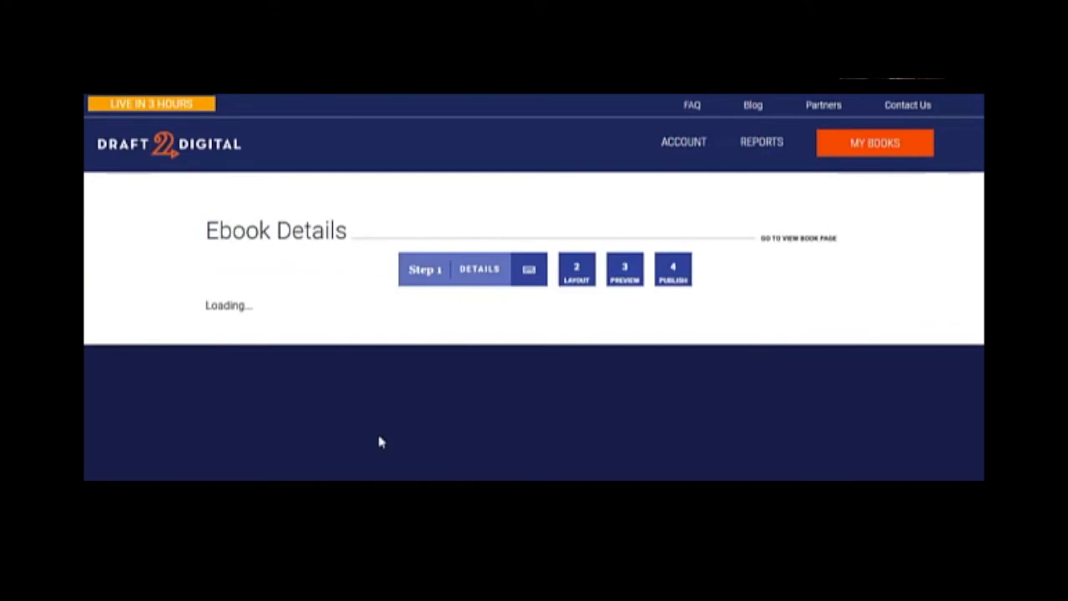
Open the book's paid collaborators and review their confirmation status and ebook and print royalty splits
scroll(369, 415, down, 5)
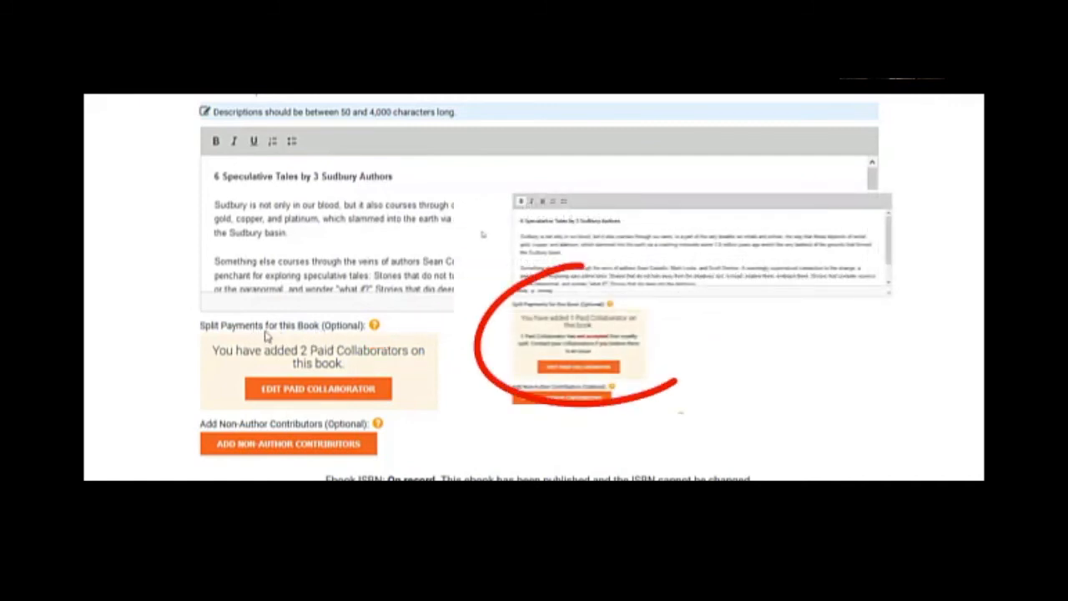
click(334, 392)
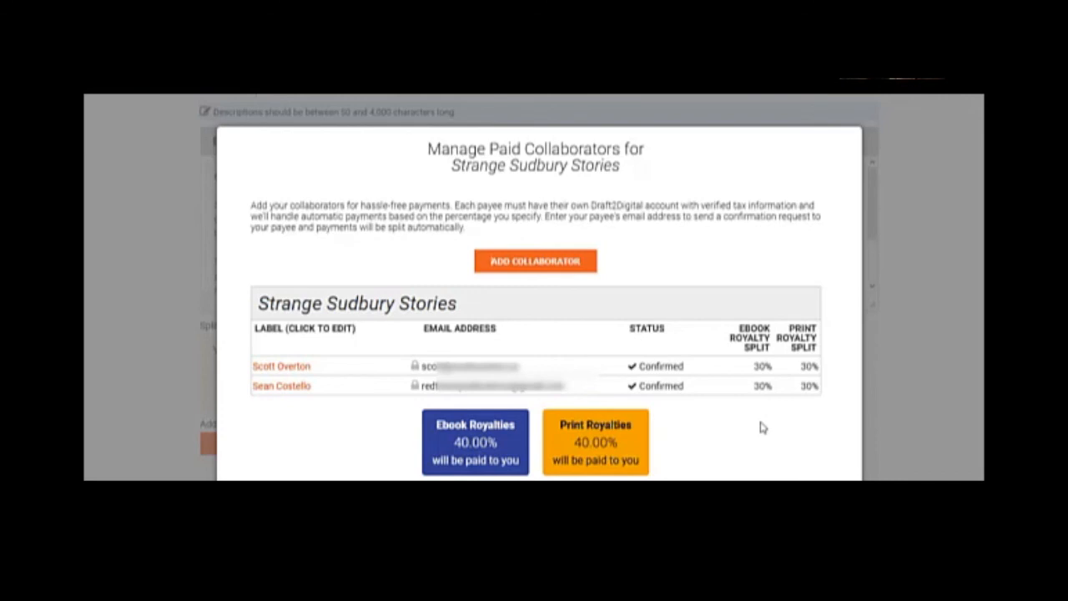
scroll(760, 427, down, 1)
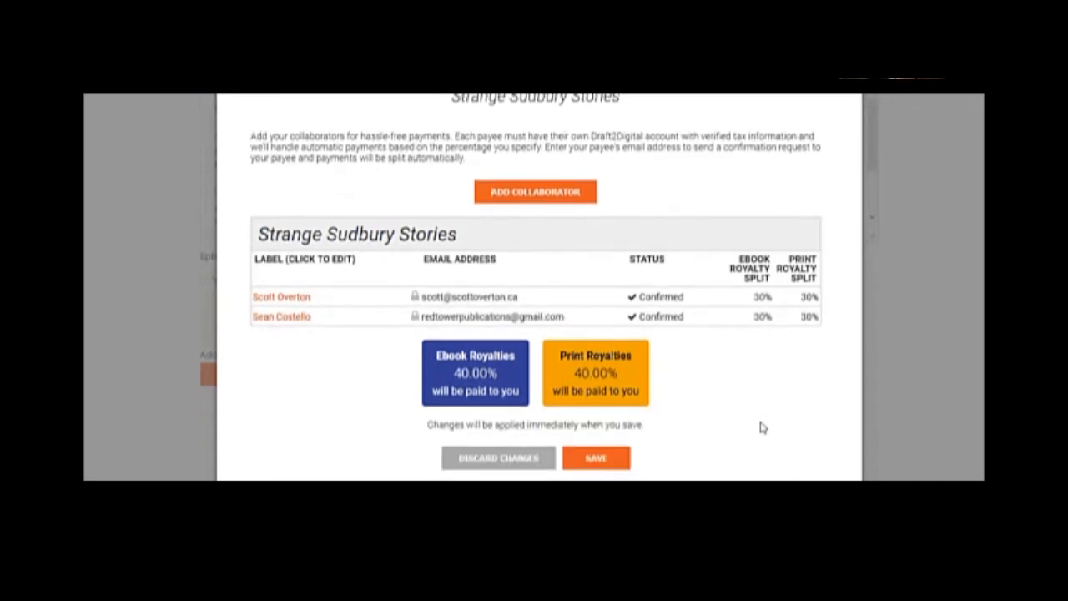